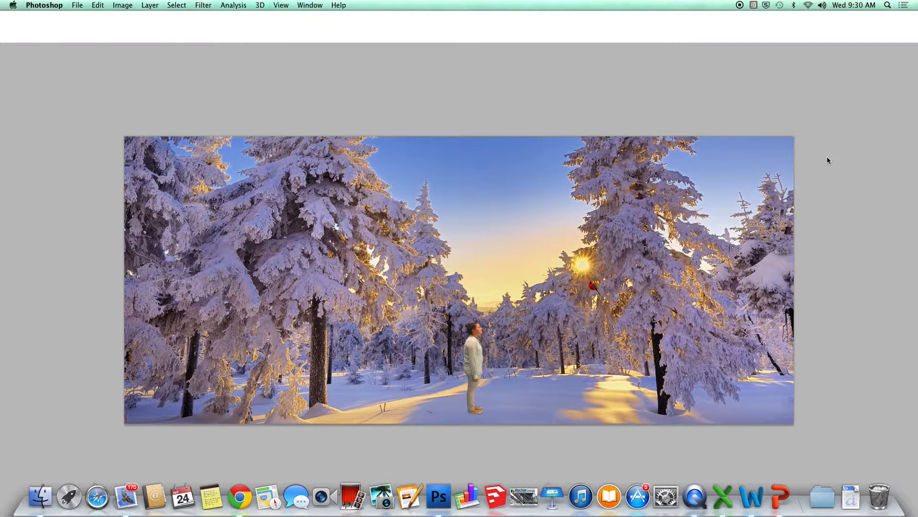
Duplicate the man's layer Background copy 18 into an unlocked Background copy 19.
click(649, 174)
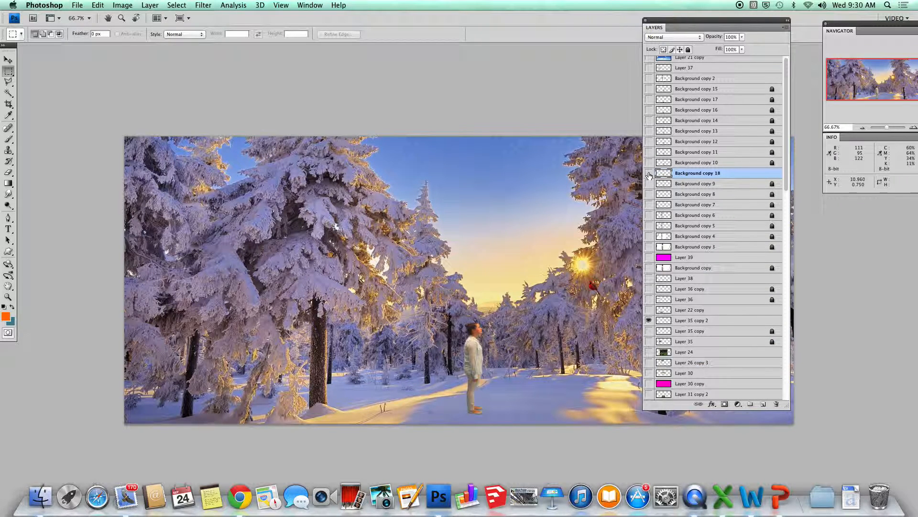
click(649, 173)
click(688, 49)
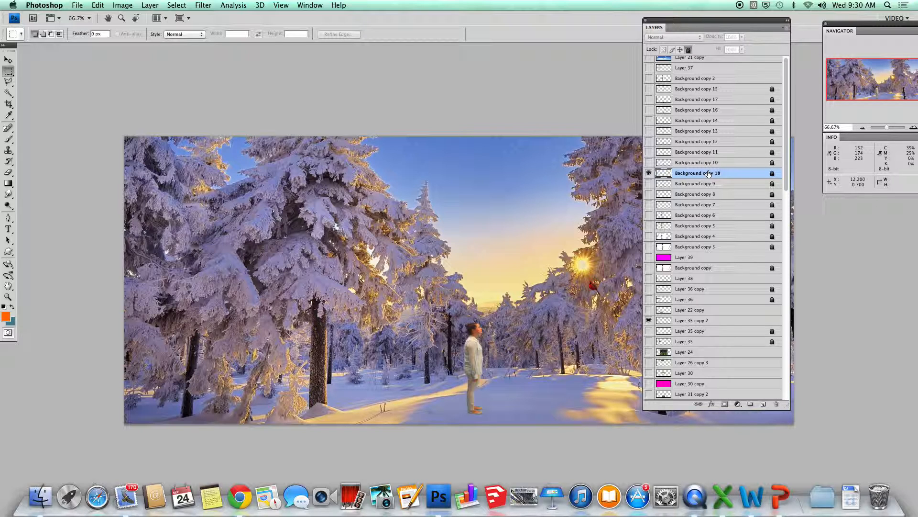
drag(707, 177, 763, 404)
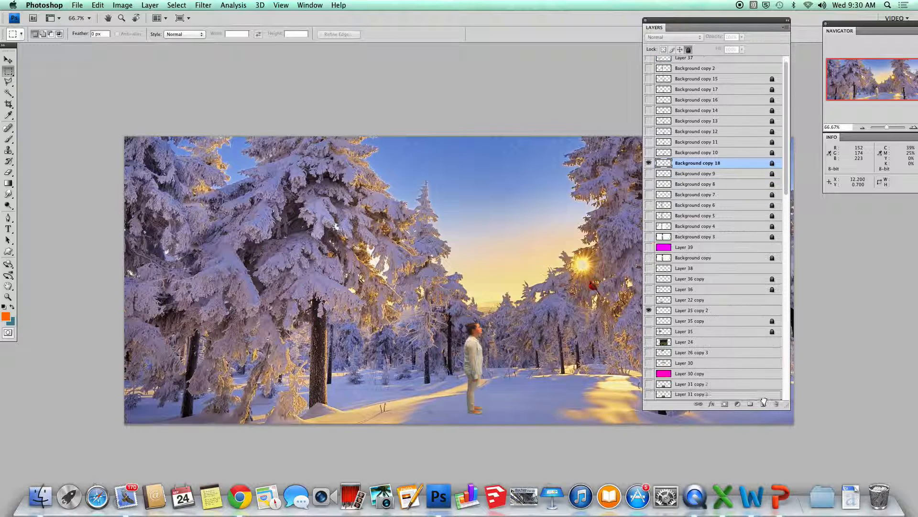
click(689, 49)
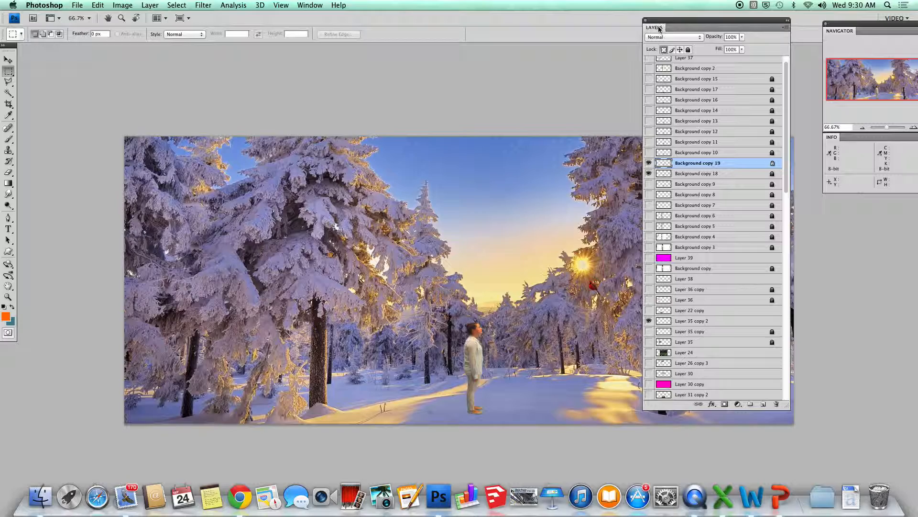
drag(657, 21, 761, 47)
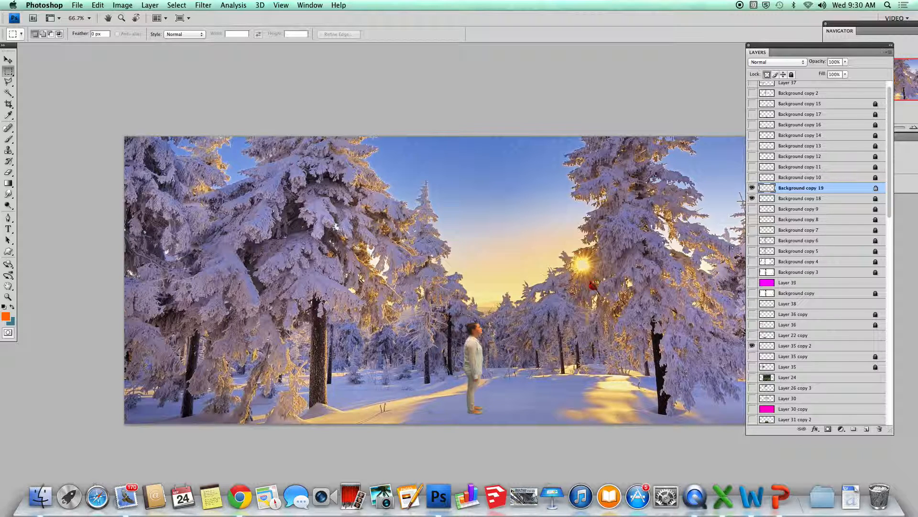
Sample a muted grey-purple from the shadowed snow by the man's feet as the foreground colour.
click(8, 116)
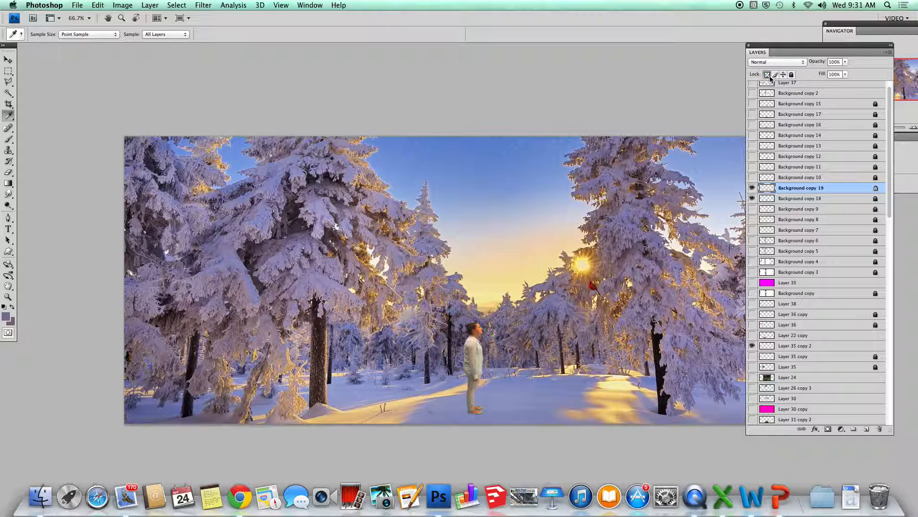
click(97, 7)
Fill Background copy 19 with the foreground colour in Normal mode at 100% opacity.
click(104, 152)
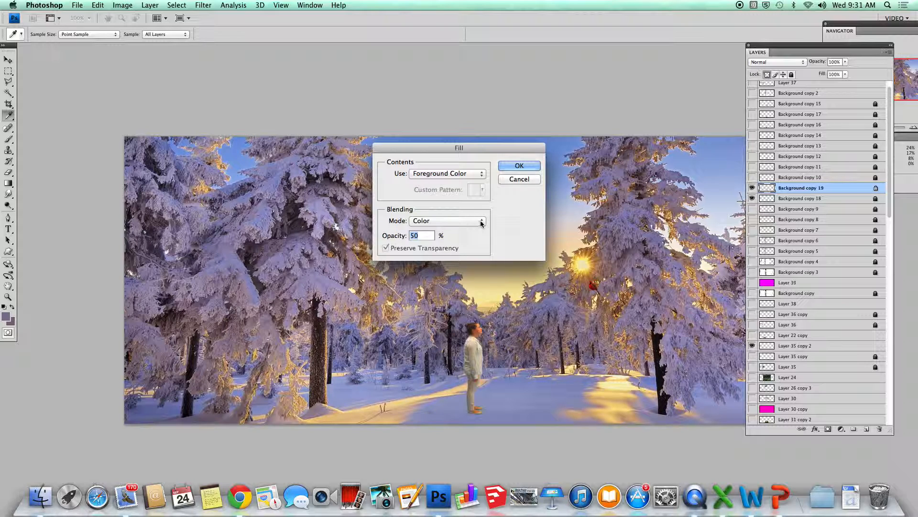
click(480, 223)
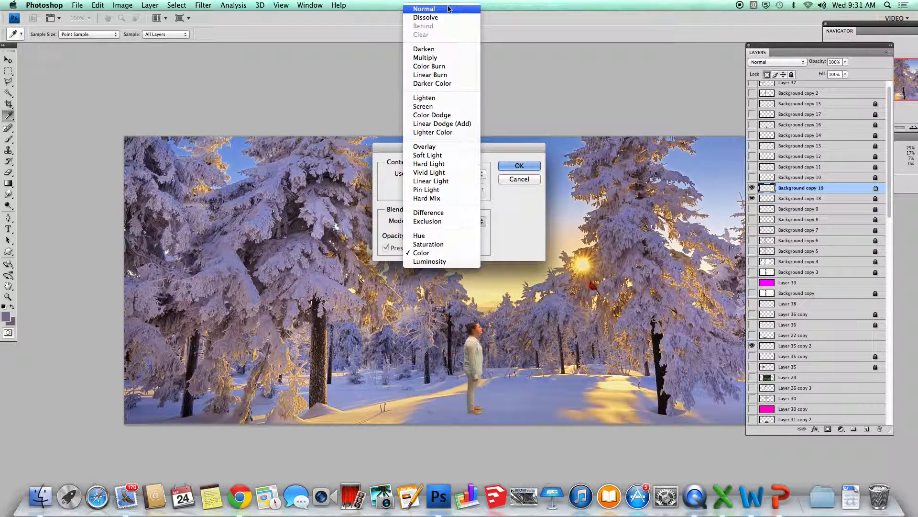
click(448, 8)
double_click(422, 237)
text(100)
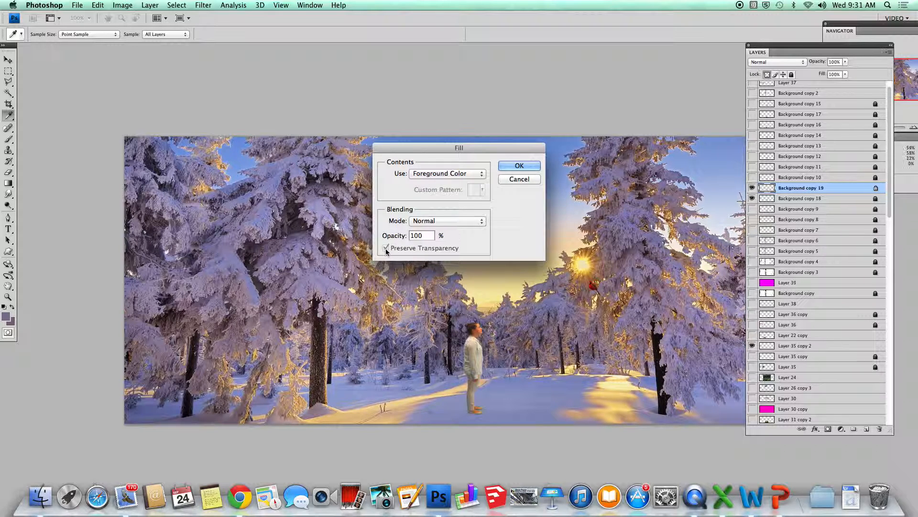
click(518, 166)
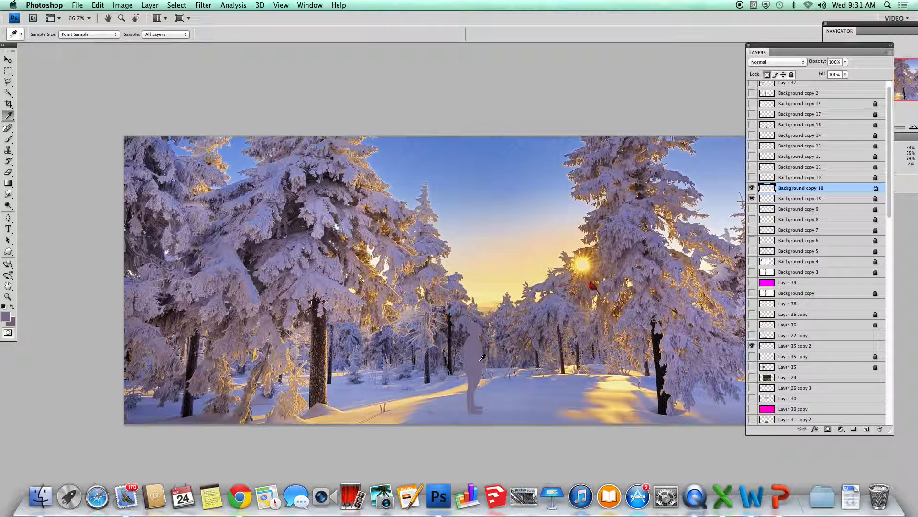
Swap foreground and background colours and fill the figure again with the darker colour.
click(12, 309)
click(99, 6)
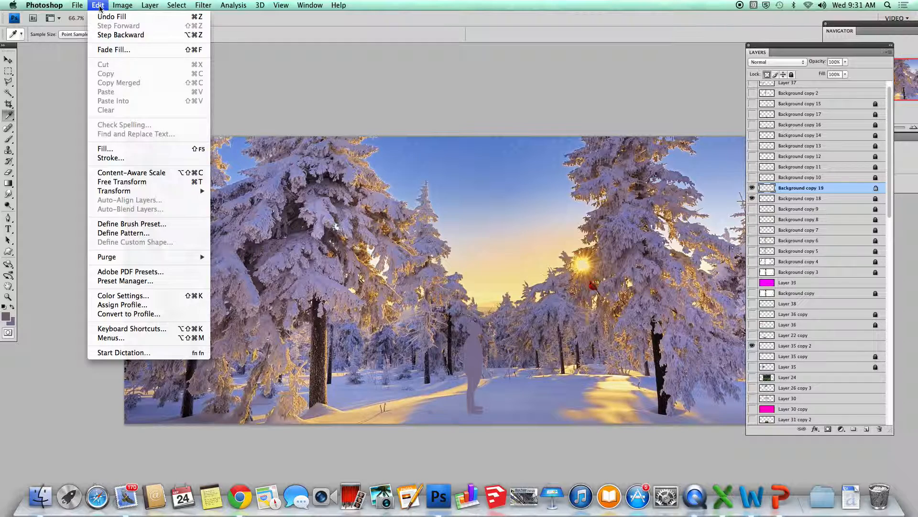
click(105, 149)
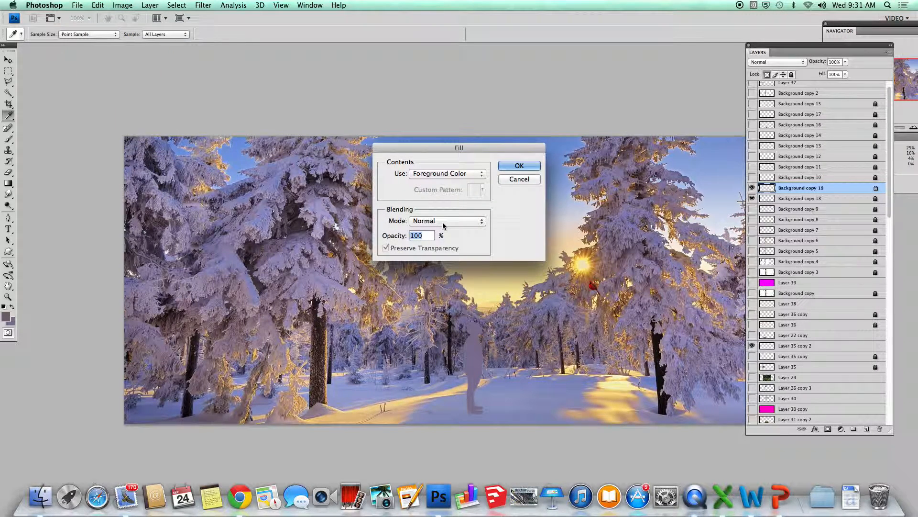
click(519, 167)
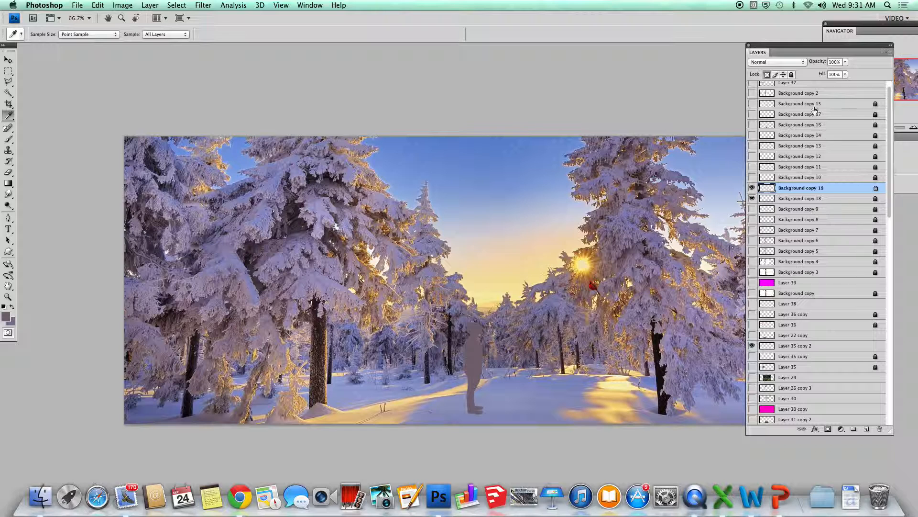
Duplicate the silhouette into Background copy 20, hide copy 19, and lock copy 20's transparency.
click(792, 75)
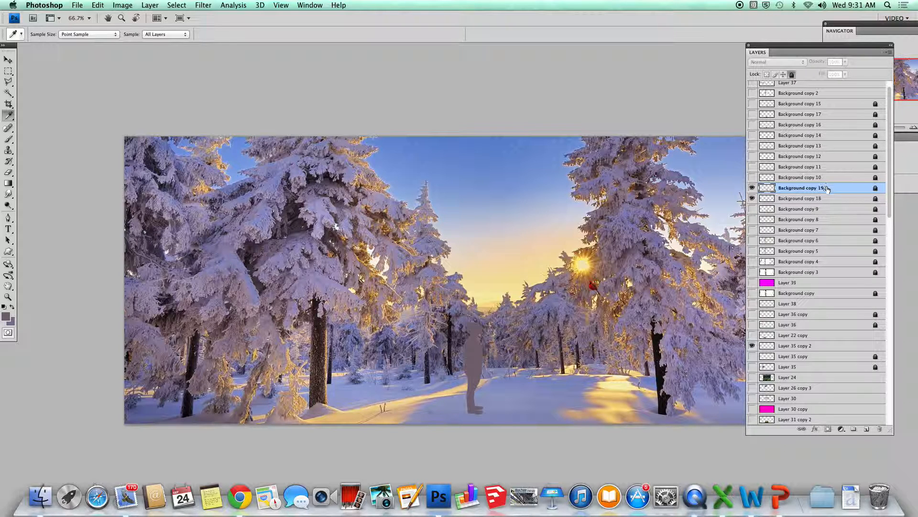
drag(827, 190, 867, 428)
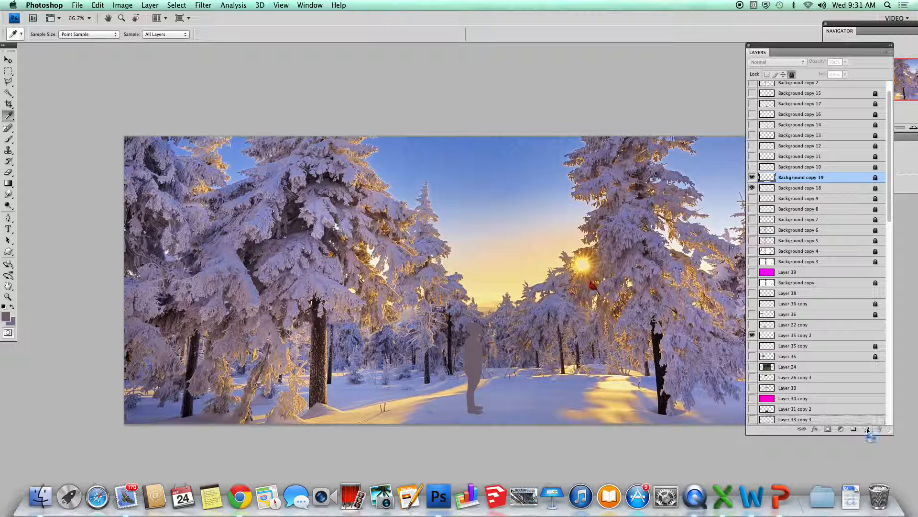
click(753, 189)
click(792, 75)
click(768, 75)
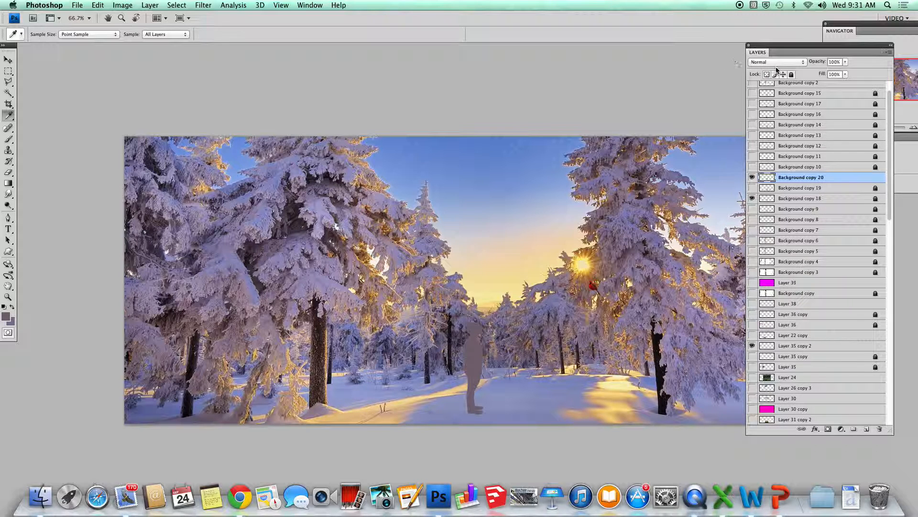
Show the Navigator panel from the Window menu and zoom out on the photo.
double_click(832, 24)
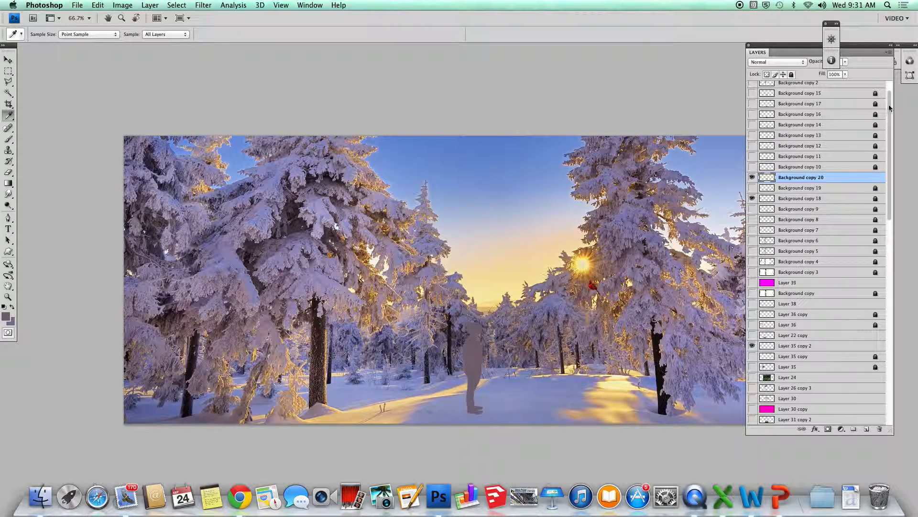
click(301, 6)
click(317, 202)
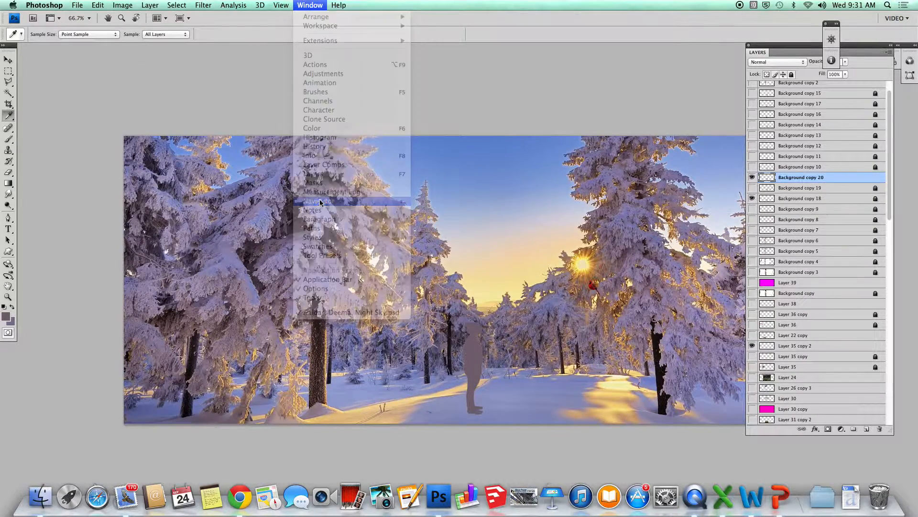
drag(784, 132, 783, 135)
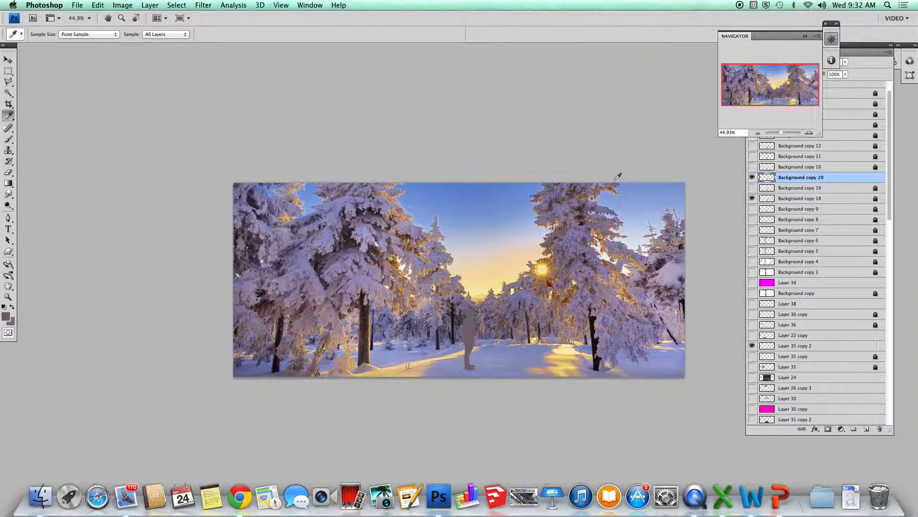
Flip the silhouette vertically and move it down beneath the man's feet.
click(99, 6)
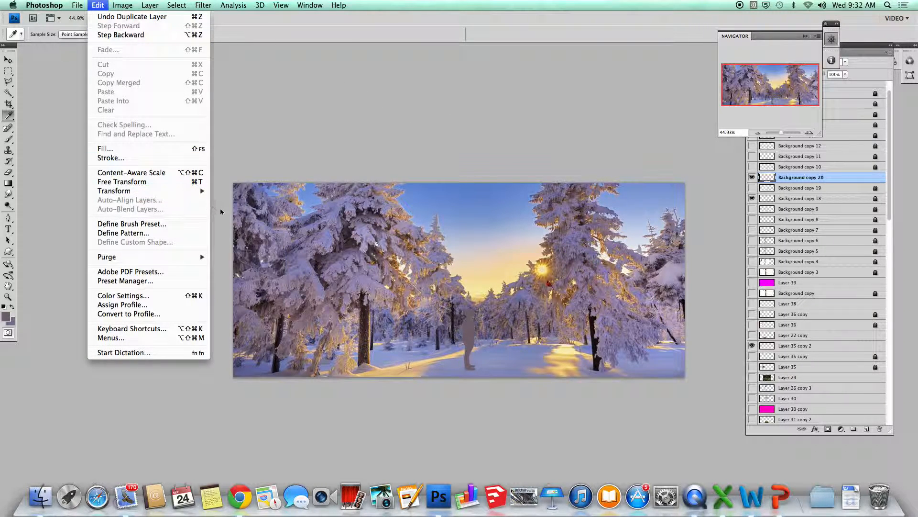
mouse_move(189, 193)
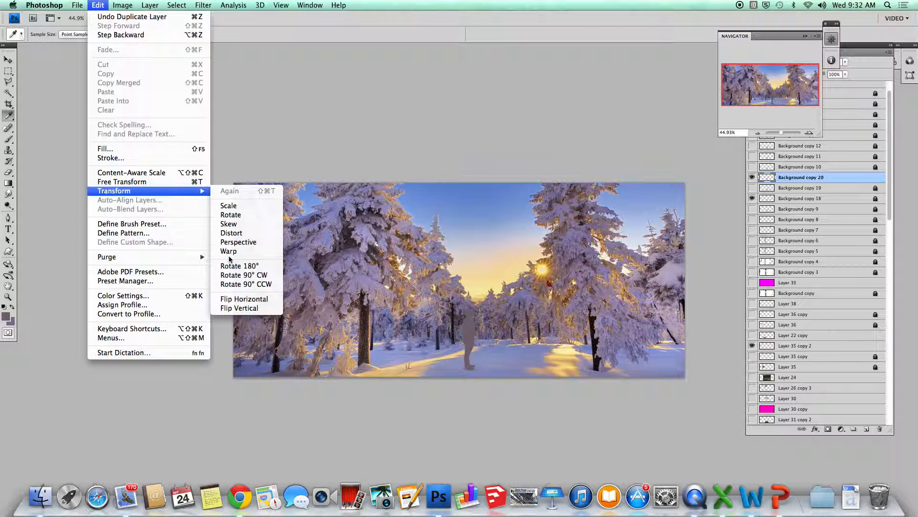
click(225, 308)
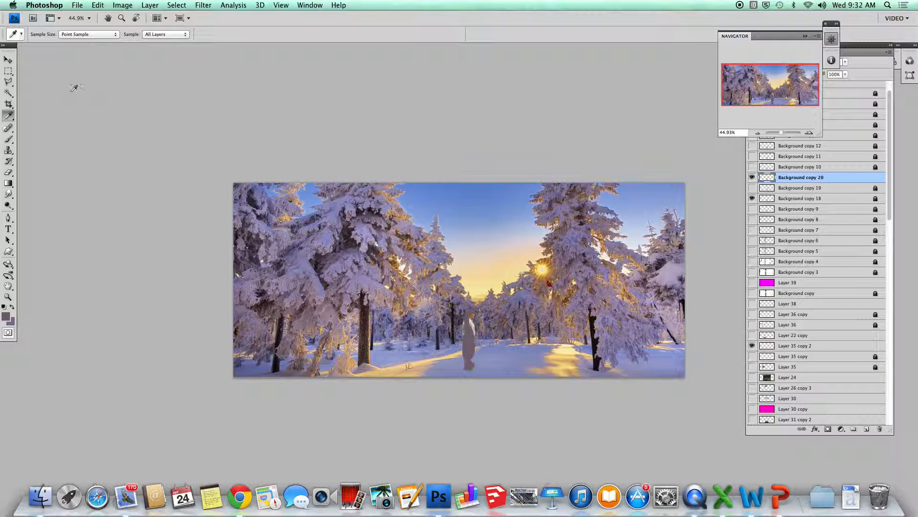
click(8, 59)
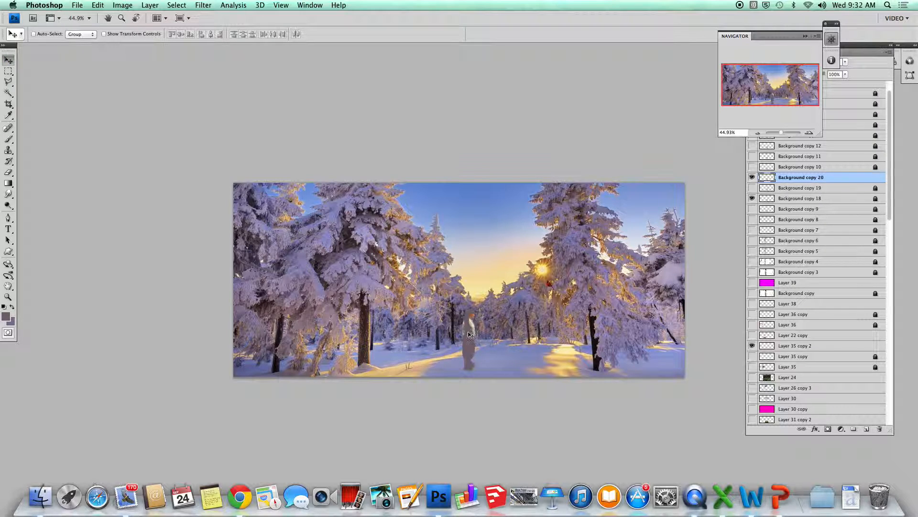
drag(471, 340, 454, 379)
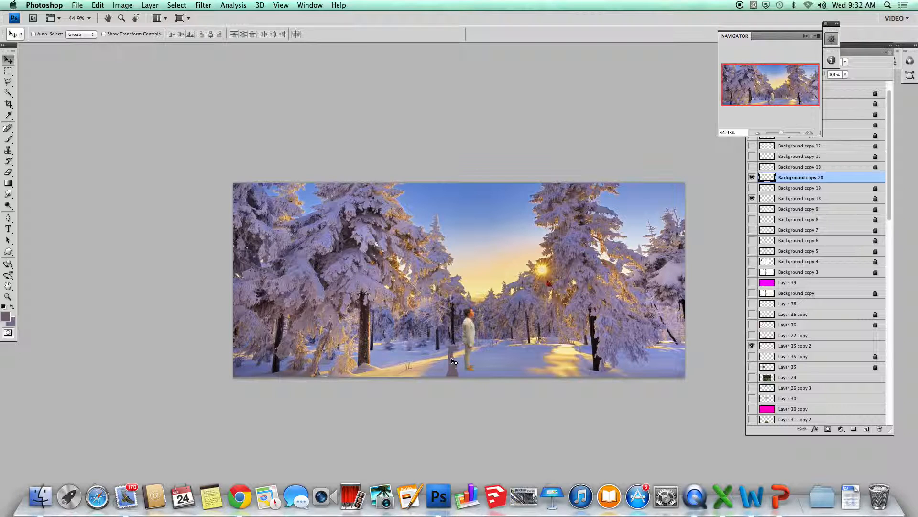
drag(455, 353, 466, 375)
Drag Background copy 20 below Background copy 18 in the Layers panel and zoom in.
click(800, 180)
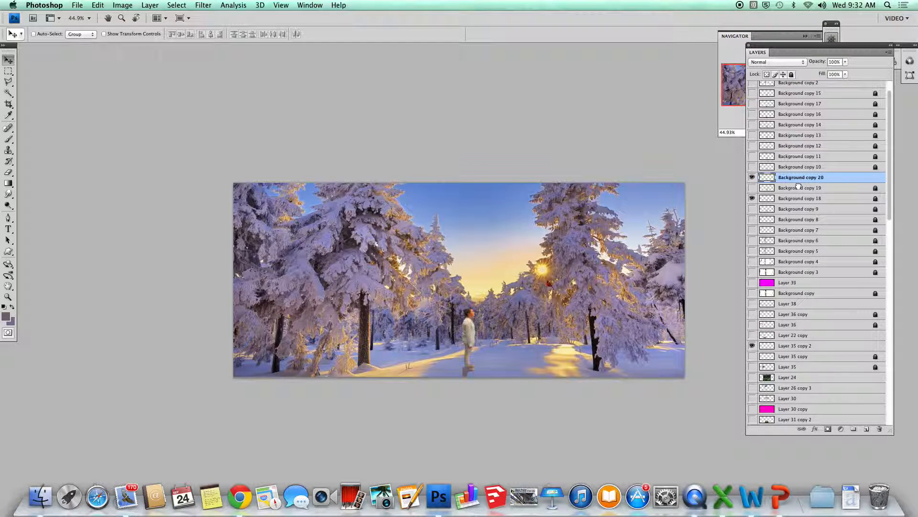
drag(798, 181, 794, 203)
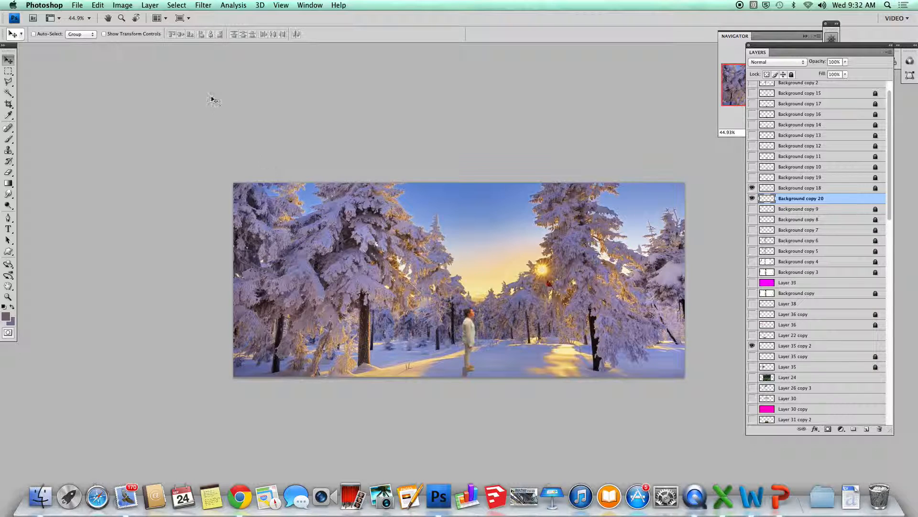
drag(731, 37, 637, 22)
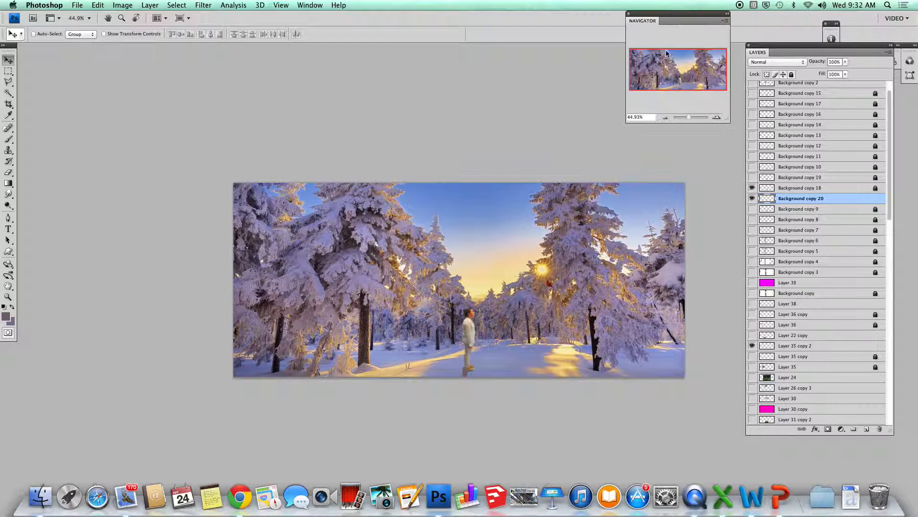
click(690, 118)
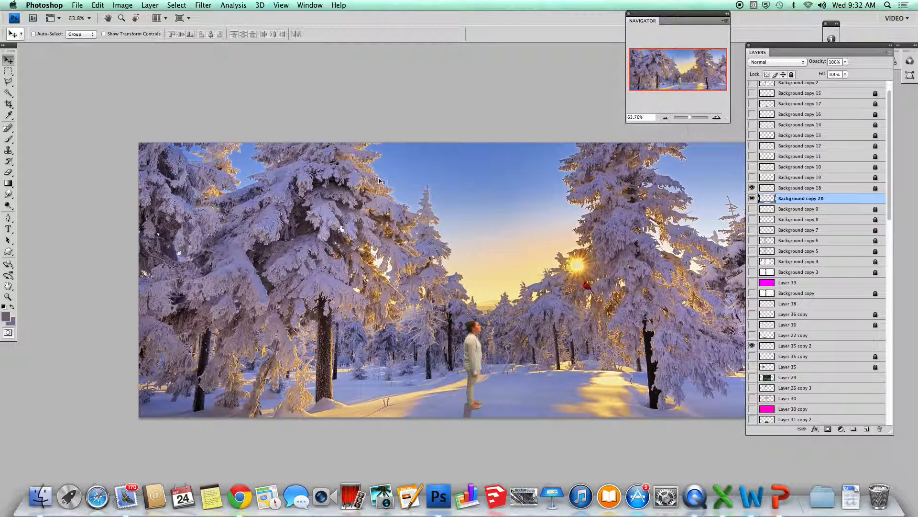
click(99, 6)
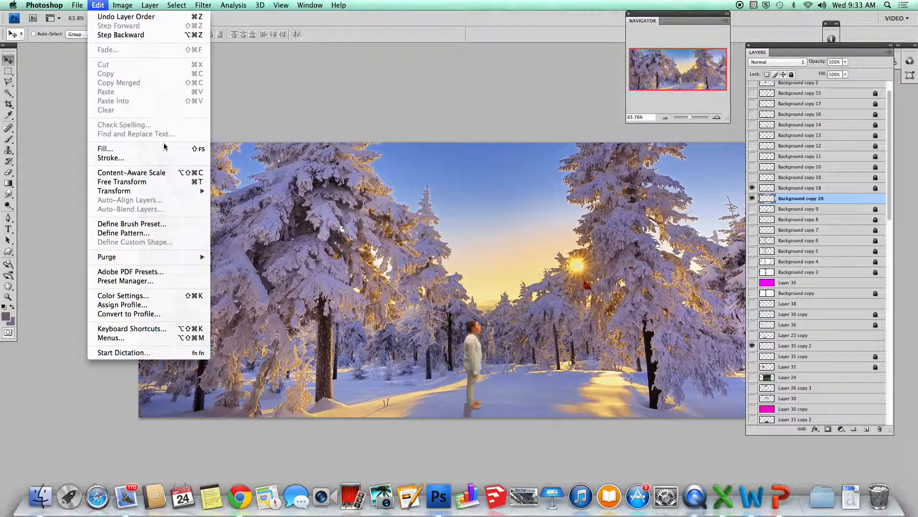
mouse_move(188, 194)
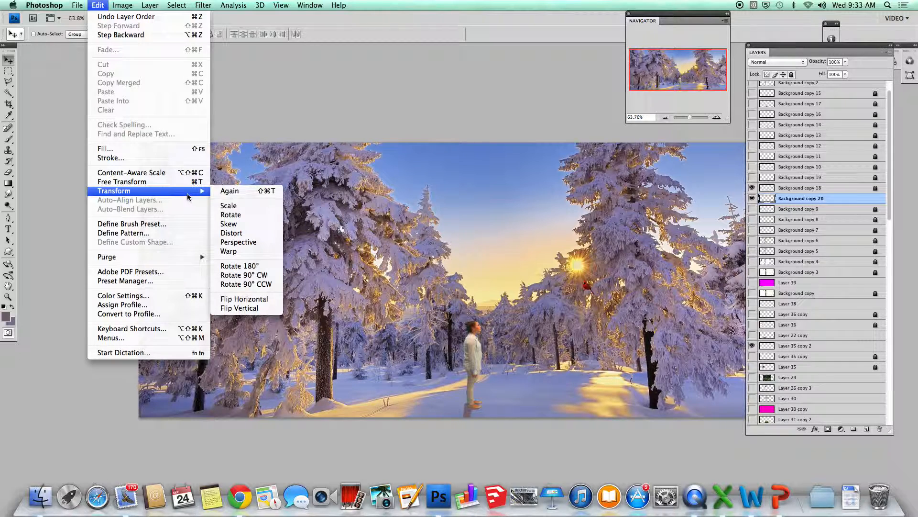
Start Distort on the shadow, hide the Mac Dock, and zoom out to see its box.
click(234, 232)
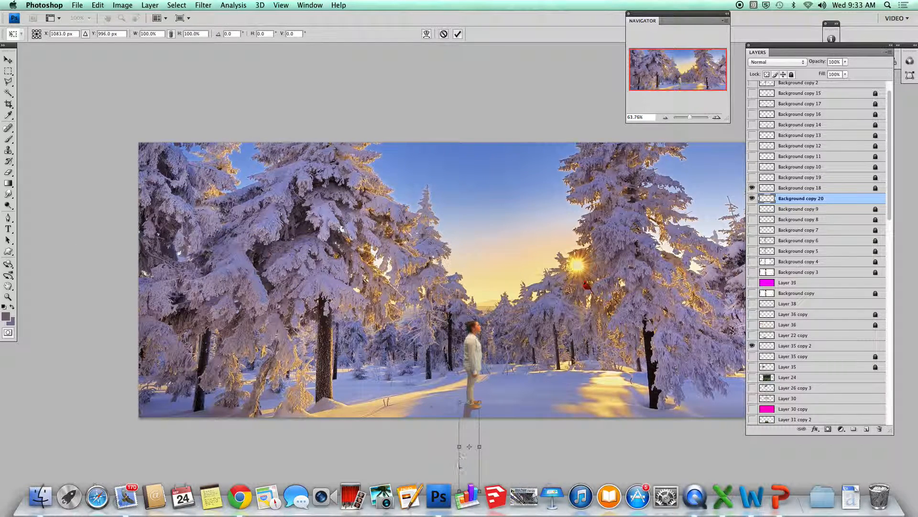
click(12, 5)
mouse_move(79, 59)
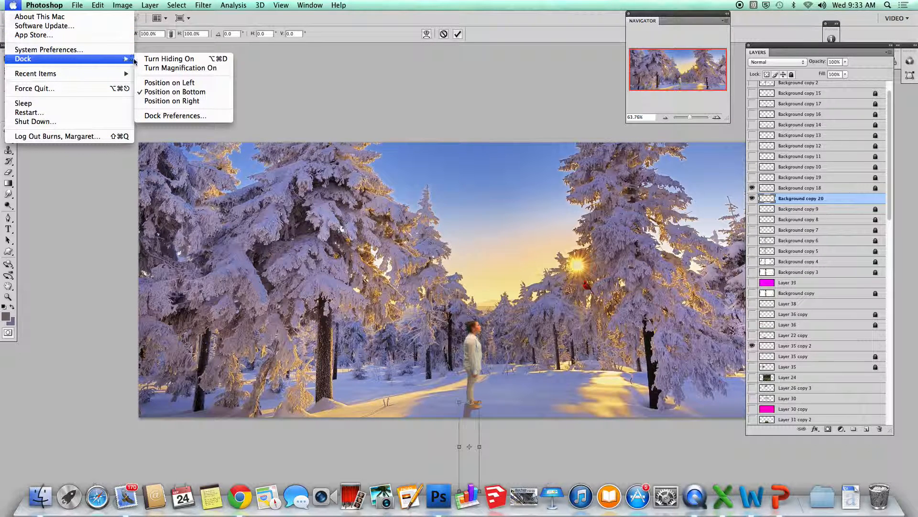
click(158, 59)
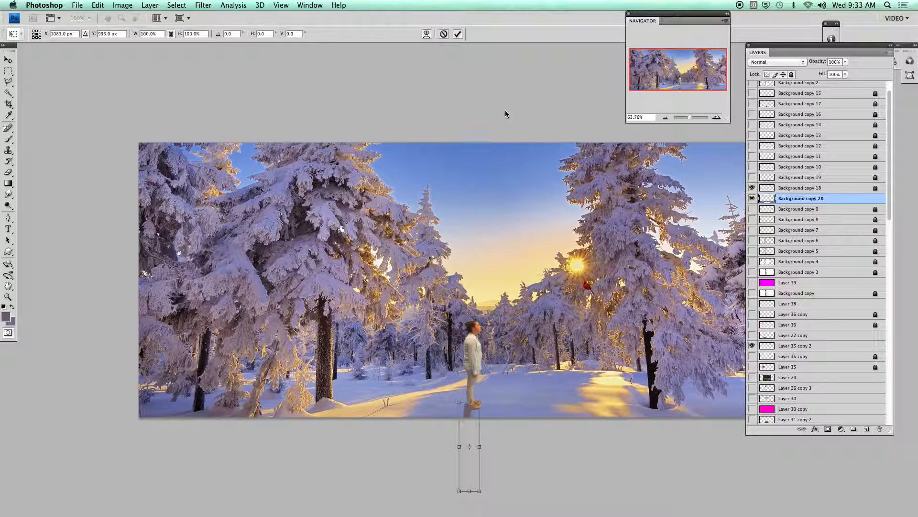
drag(691, 118, 690, 117)
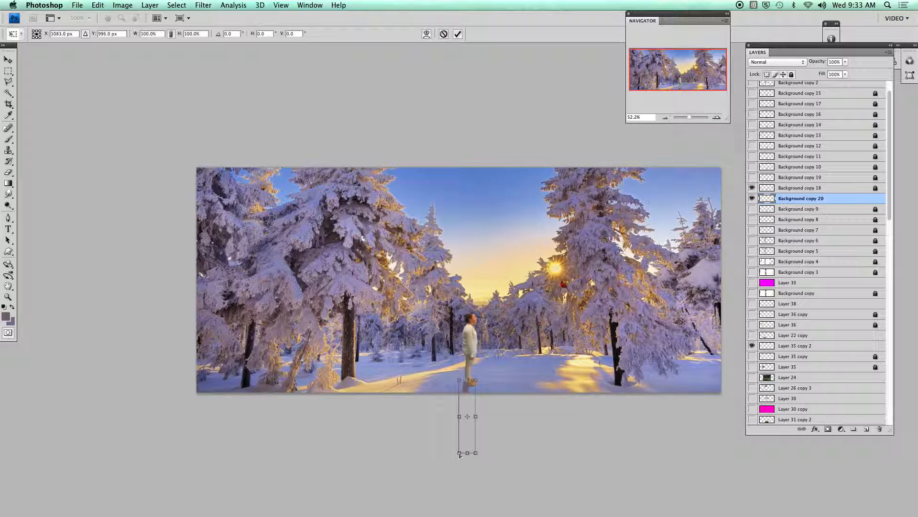
Pull the shadow's corners out to the left so it slants away from the feet.
drag(458, 453, 421, 443)
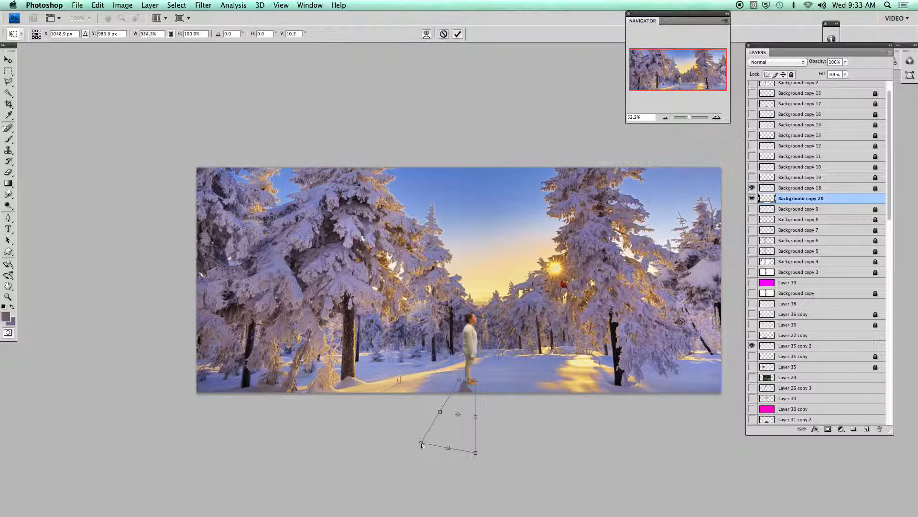
drag(475, 452, 450, 457)
drag(477, 384, 477, 383)
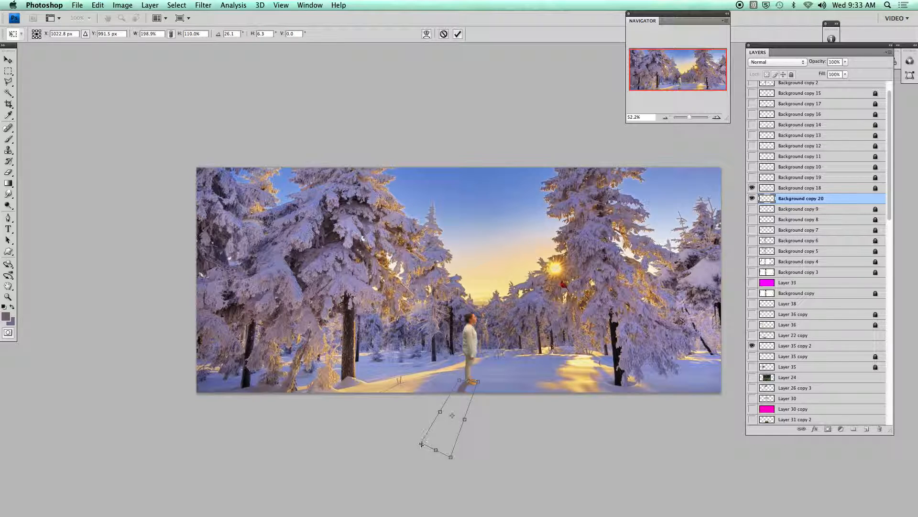
drag(420, 444, 405, 434)
drag(383, 420, 382, 418)
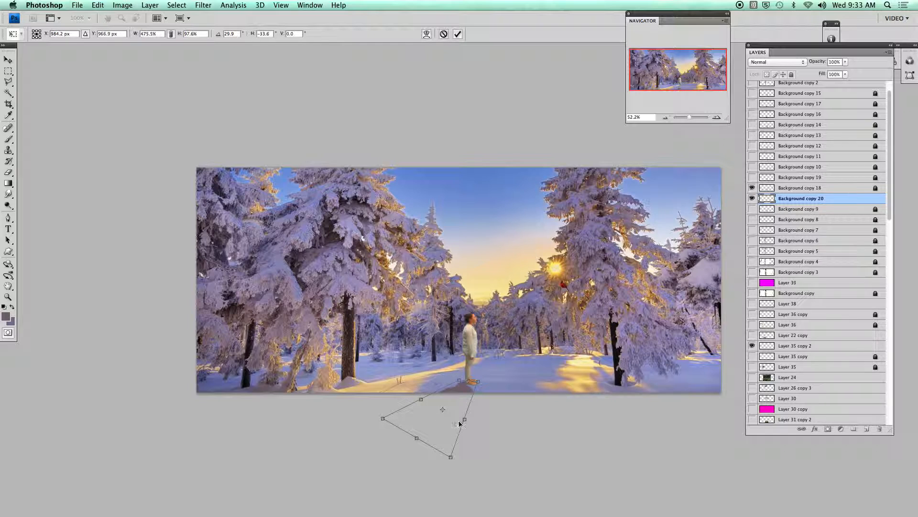
drag(469, 421, 469, 412)
Refine the corners to flatten the shadow and tuck its top under the feet, then apply.
drag(473, 379, 475, 376)
drag(452, 450, 424, 435)
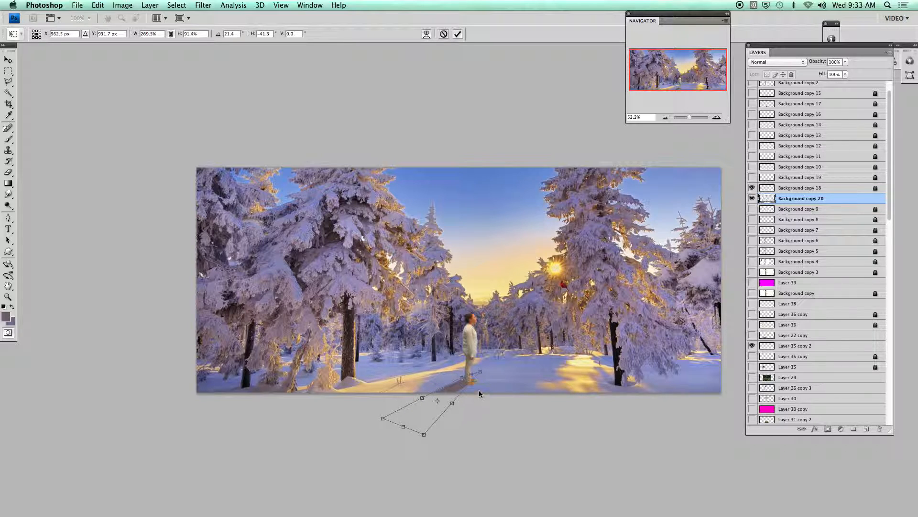
mouse_move(482, 376)
mouse_down()
mouse_move(484, 384)
mouse_move(468, 381)
mouse_up()
drag(382, 419, 377, 412)
drag(428, 437, 417, 436)
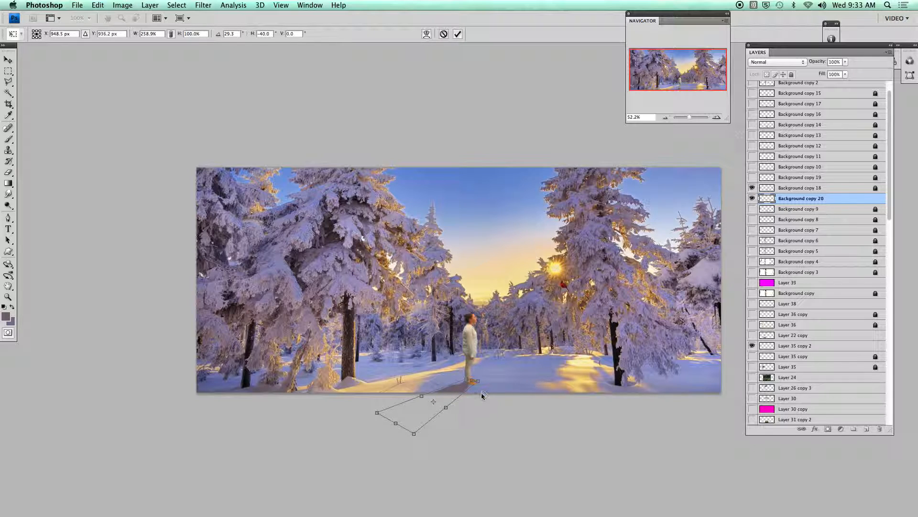
drag(479, 384, 481, 385)
key(Return)
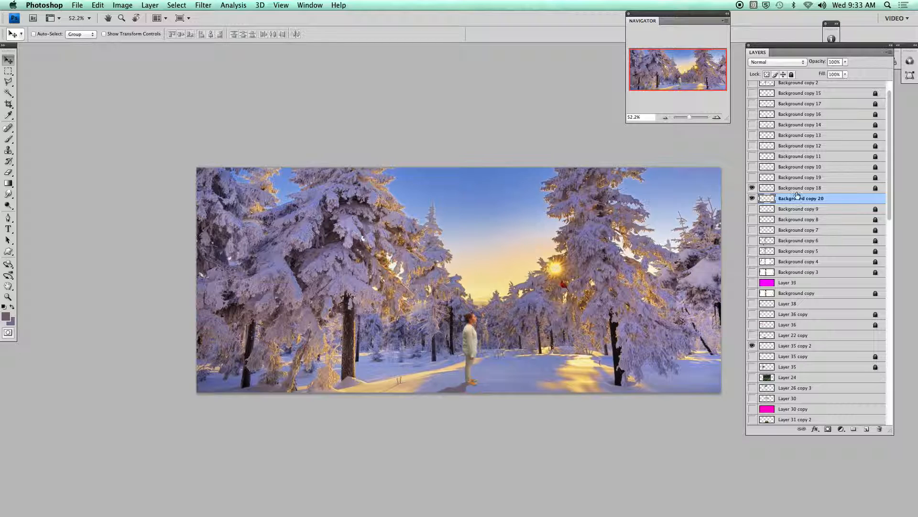
Duplicate the shadow into Background copy 21, hide Background copy 20, and unlock the copy.
click(793, 74)
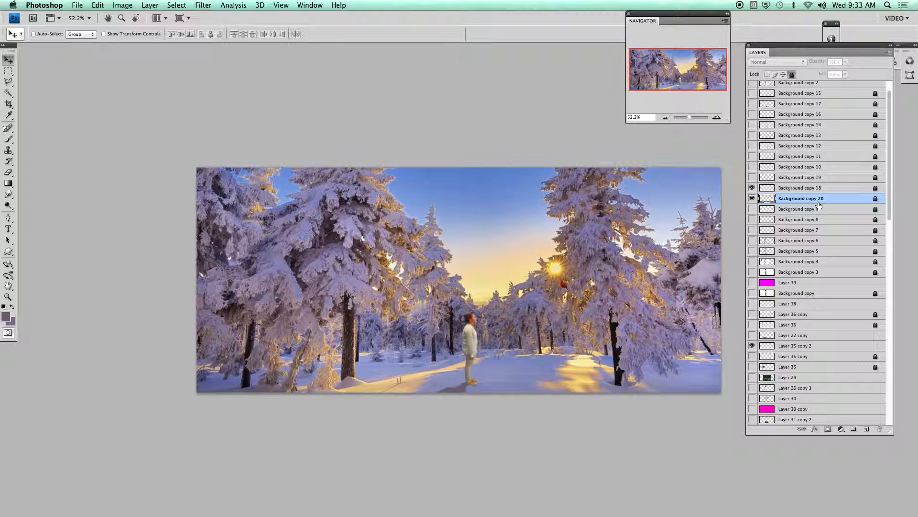
drag(819, 201, 866, 429)
click(752, 198)
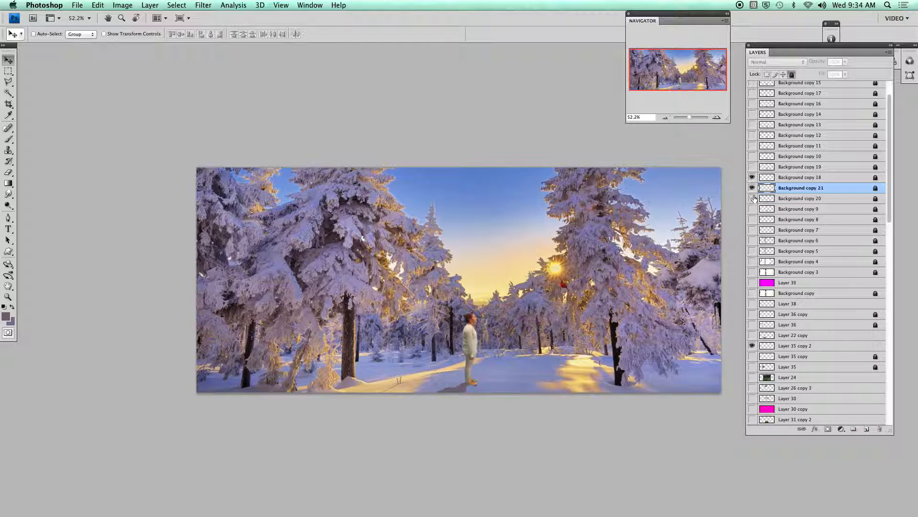
click(792, 75)
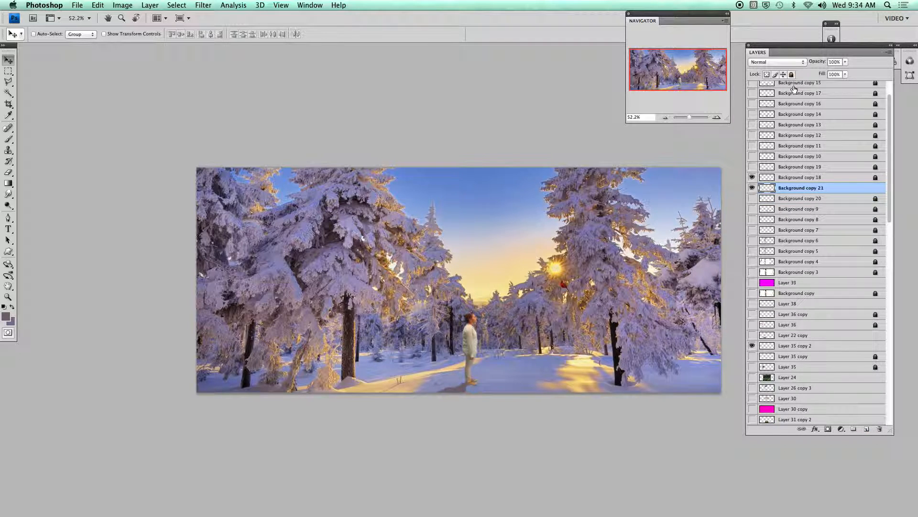
Try the shadow in Overlay blend mode with opacity lowered to 85%.
click(846, 62)
drag(847, 71, 833, 77)
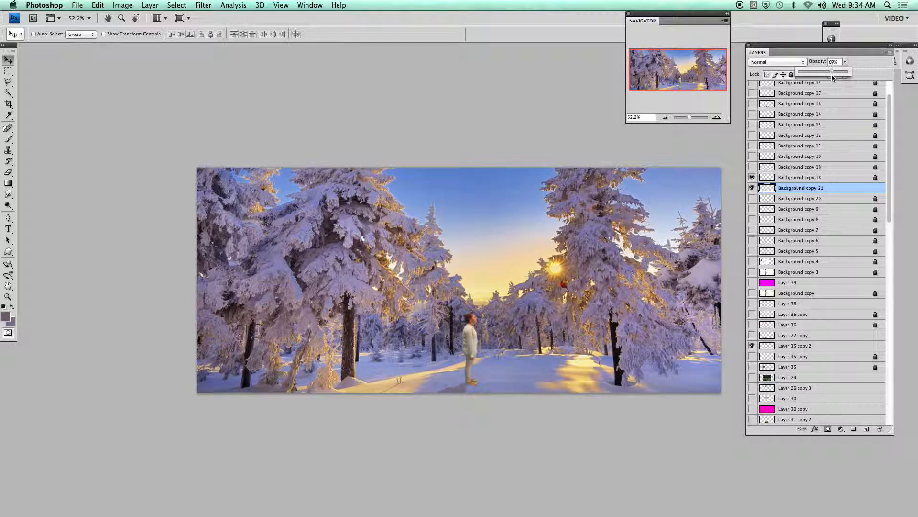
click(804, 63)
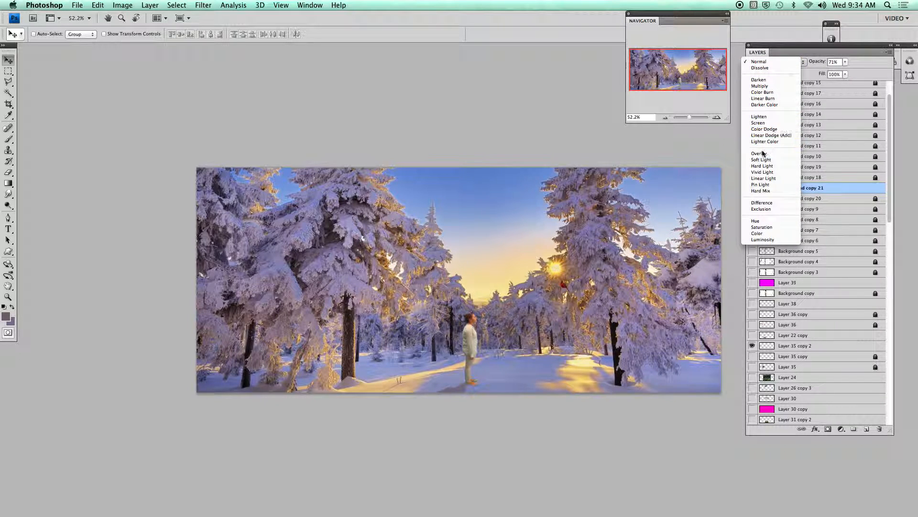
click(761, 154)
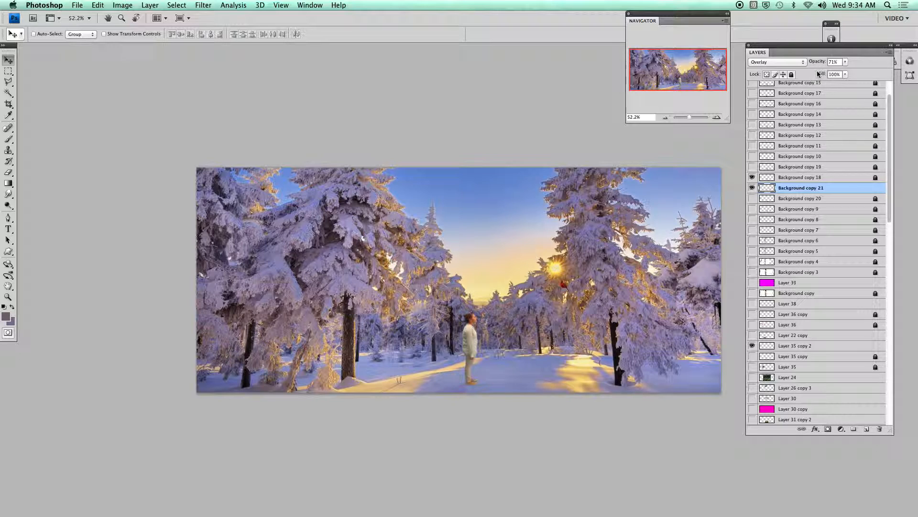
click(846, 61)
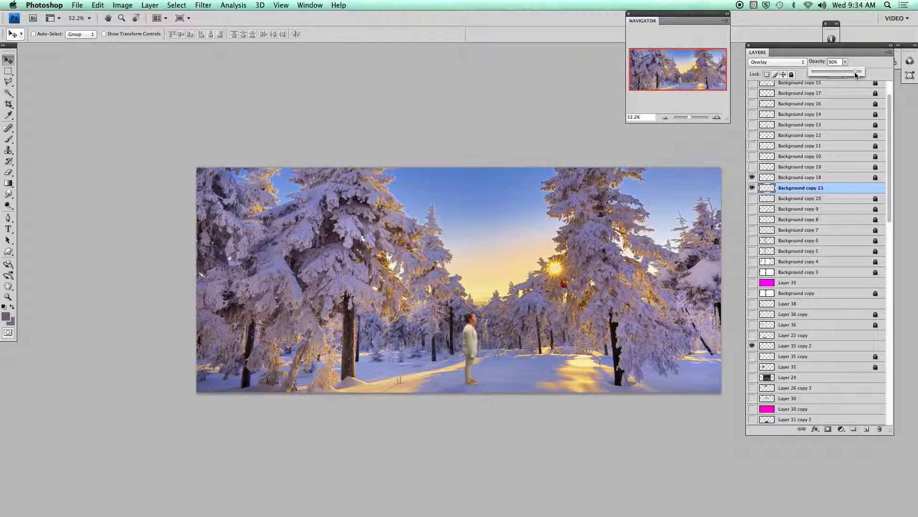
drag(855, 72, 850, 72)
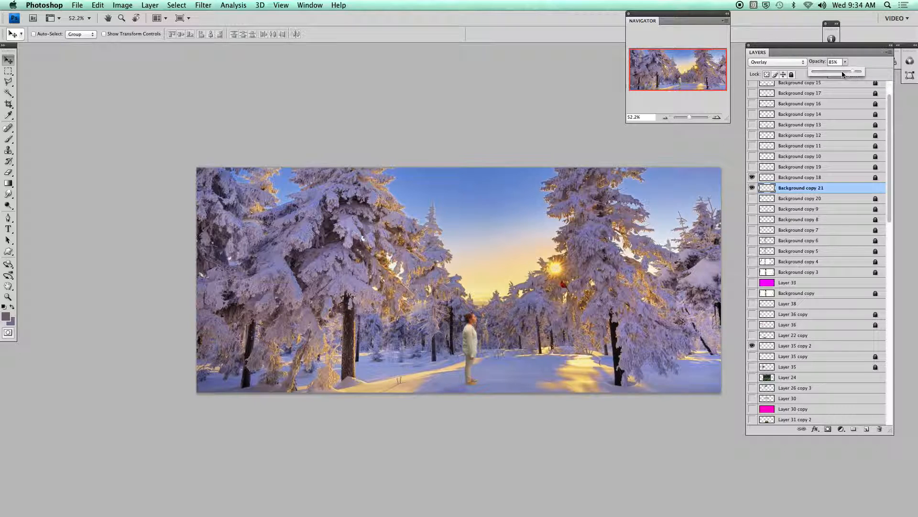
Switch the shadow to Multiply and bring its opacity down to 21%.
click(804, 62)
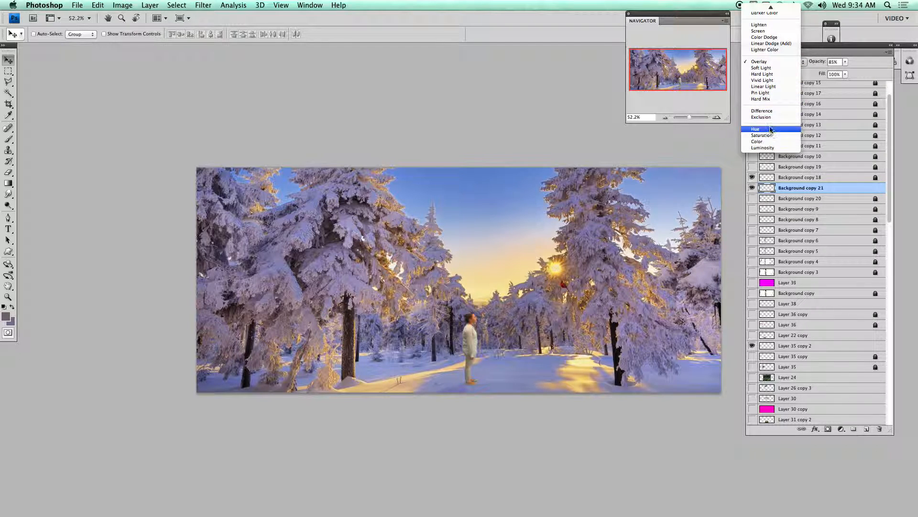
mouse_move(768, 12)
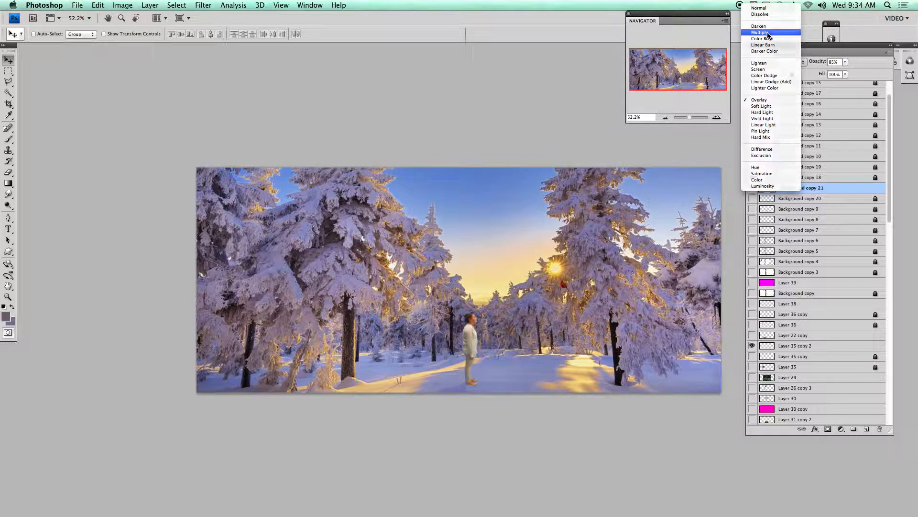
click(768, 32)
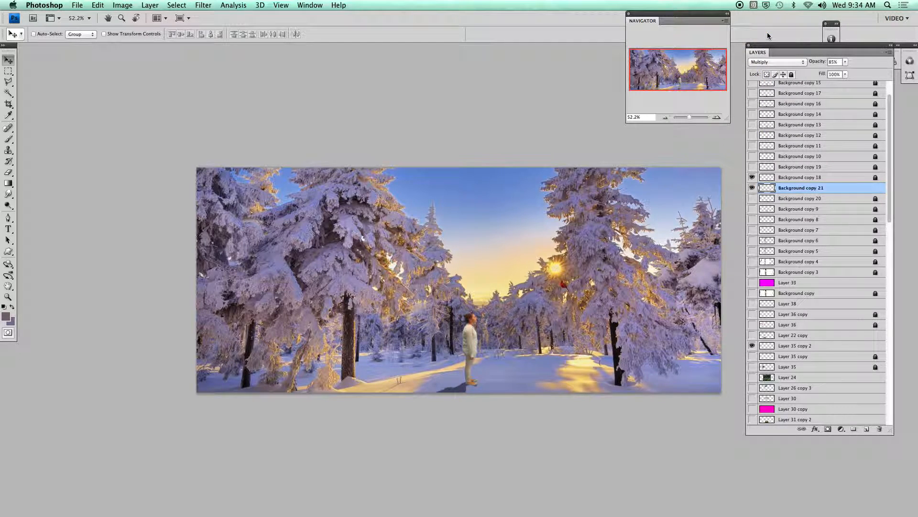
click(845, 62)
drag(831, 75, 821, 77)
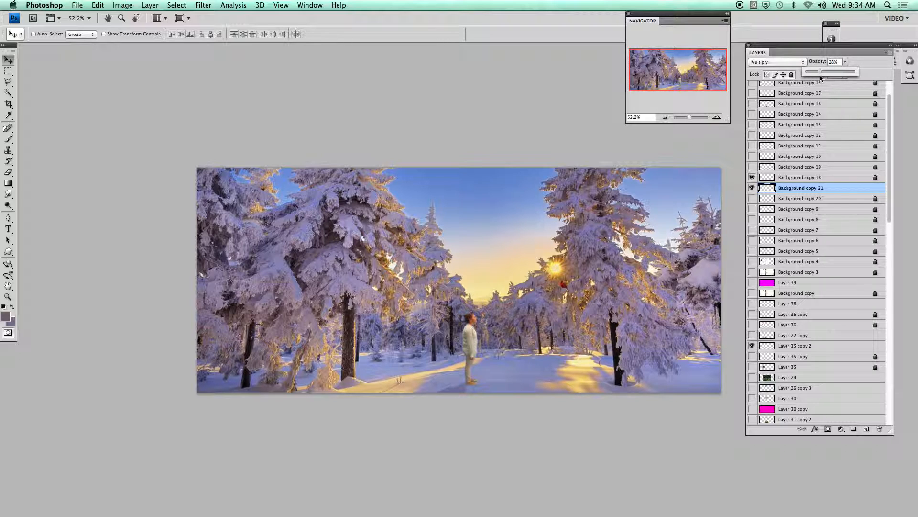
drag(819, 74, 818, 77)
Run Filter > Blur > Gaussian Blur with a 2.0-pixel radius on Background copy 21.
click(201, 6)
click(202, 5)
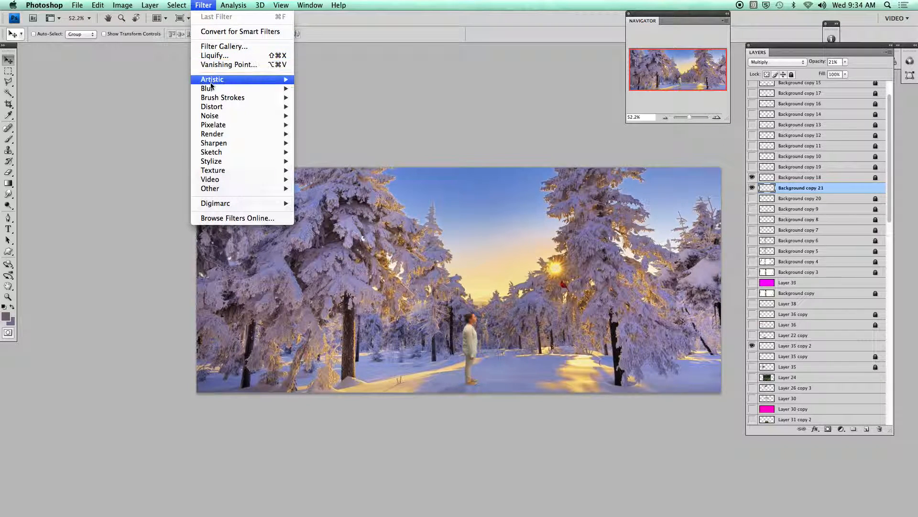
mouse_move(214, 89)
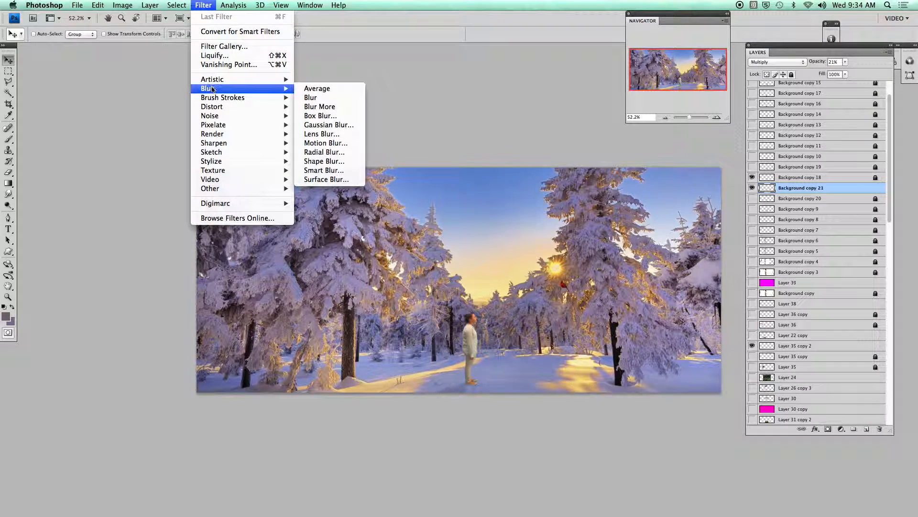
click(316, 125)
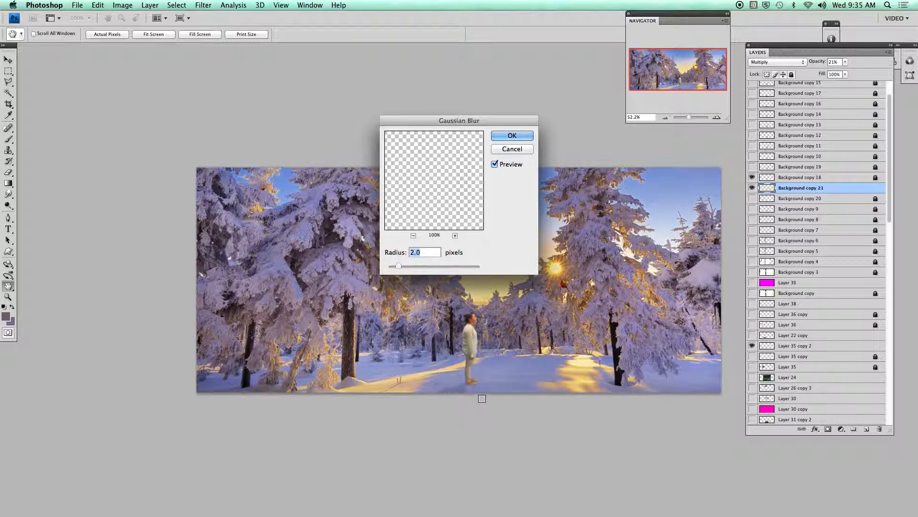
click(514, 136)
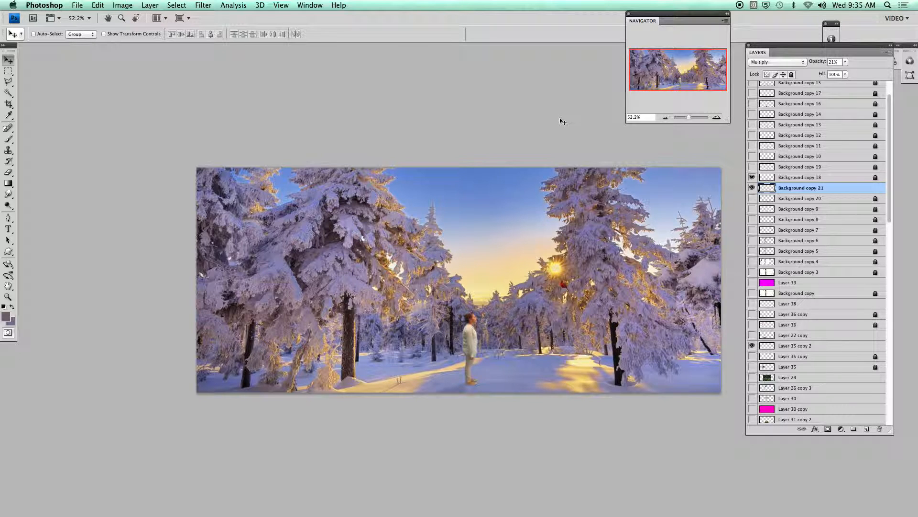
Fully lock the Background copy 21 shadow layer, then check the File menu without saving.
click(792, 75)
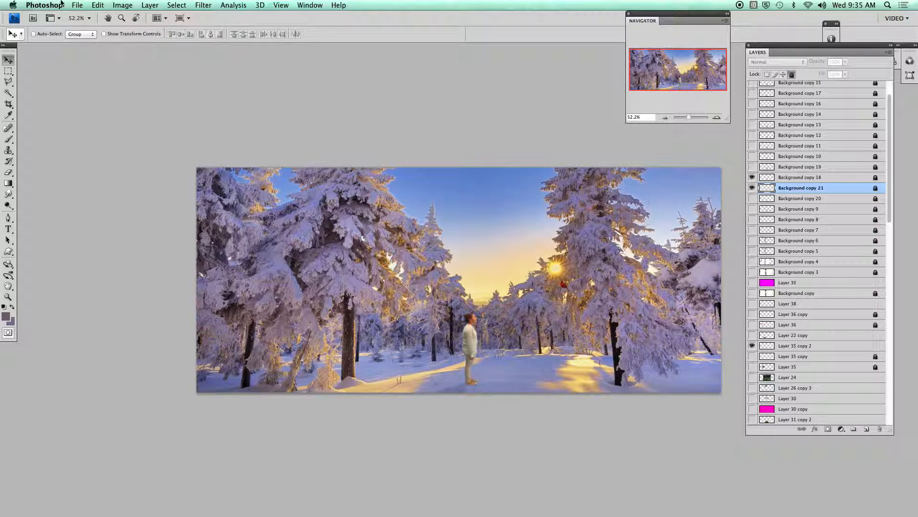
click(75, 6)
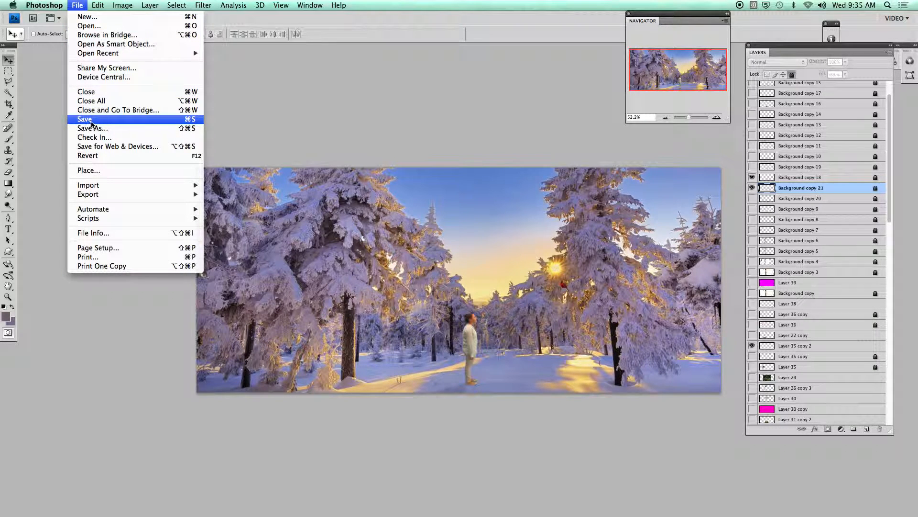
click(265, 88)
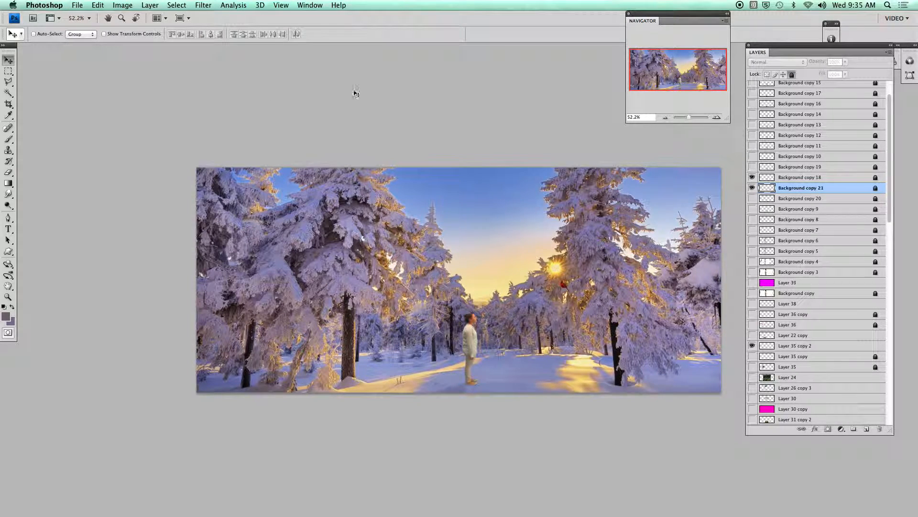